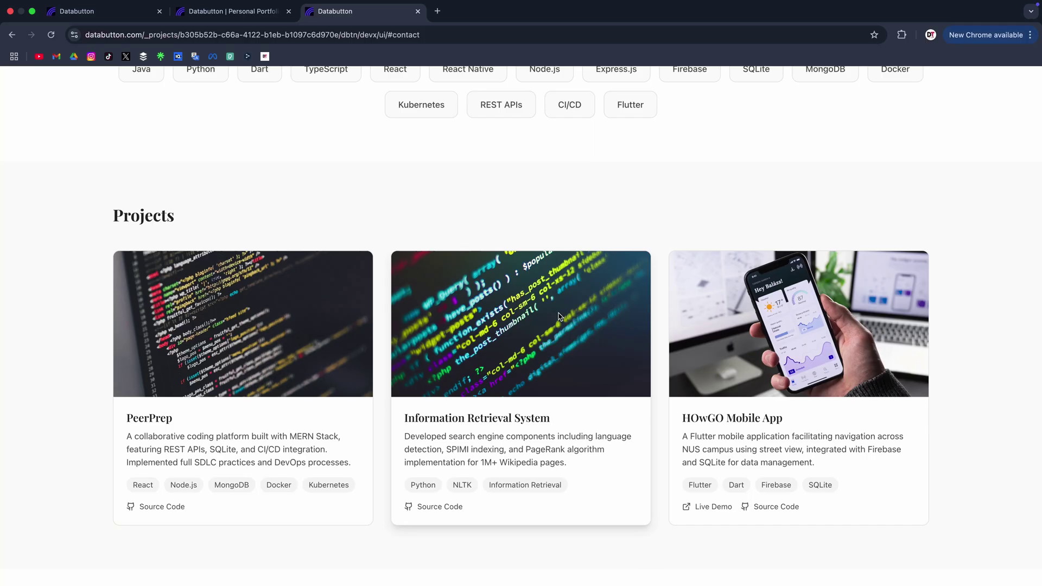
scroll(809, 332, down, 5)
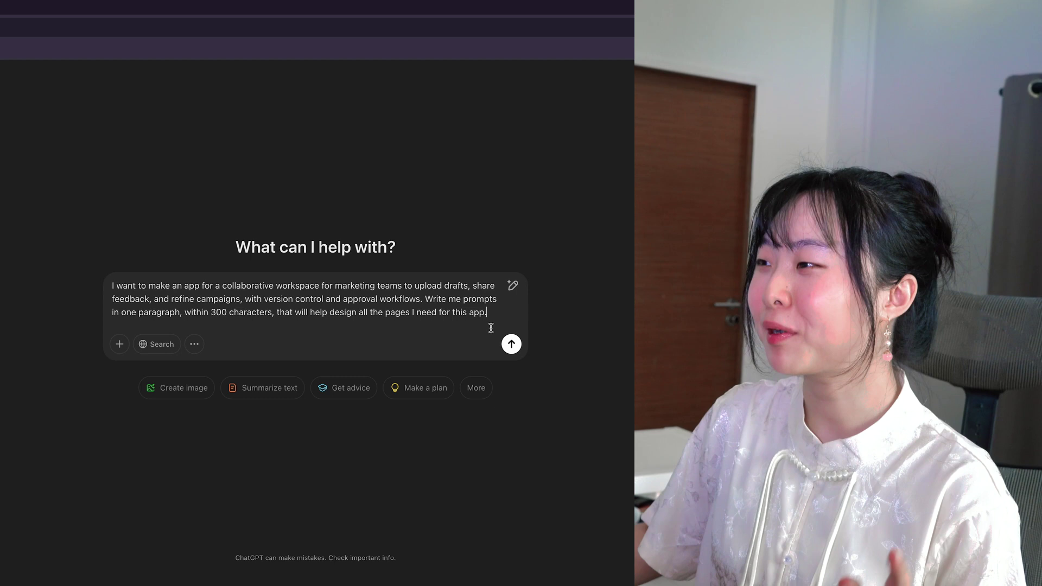
Send the app-description request and select ChatGPT's generated prompt paragraph for copying.
click(510, 343)
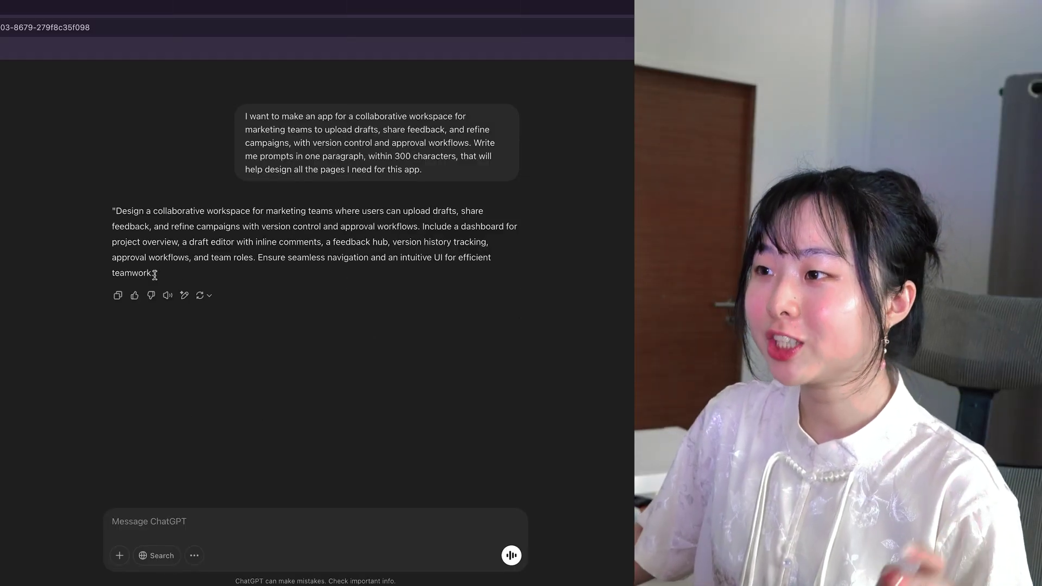
drag(155, 274, 117, 214)
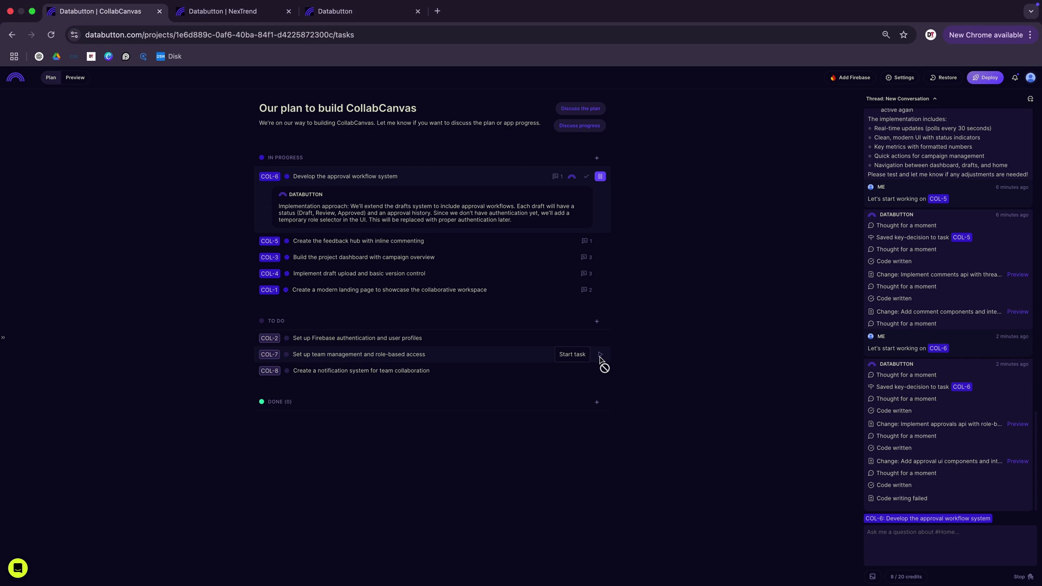
Start the team-management task, switch to the app preview and view the Marketing Drafts page.
click(600, 479)
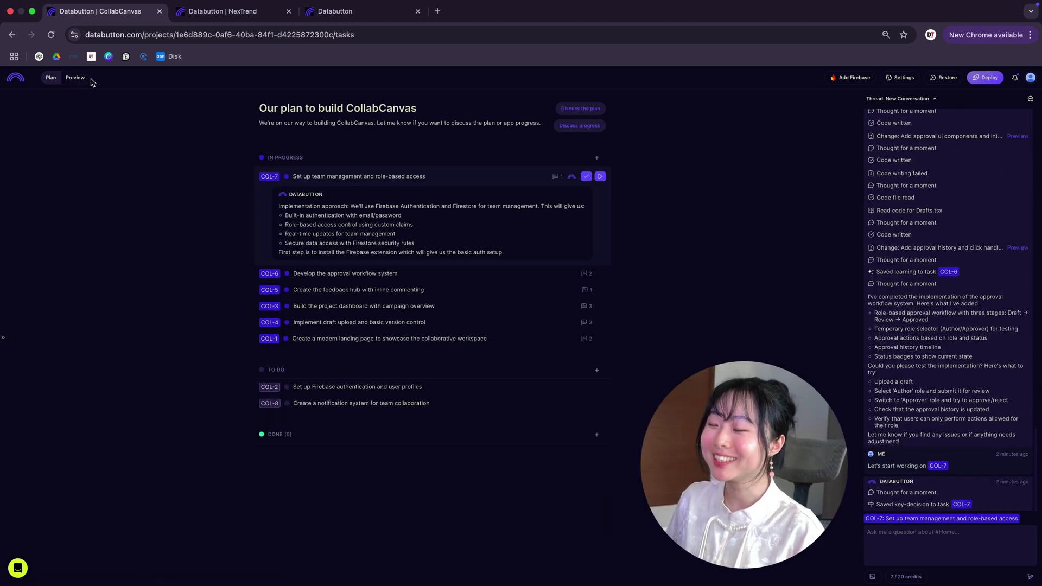
click(75, 78)
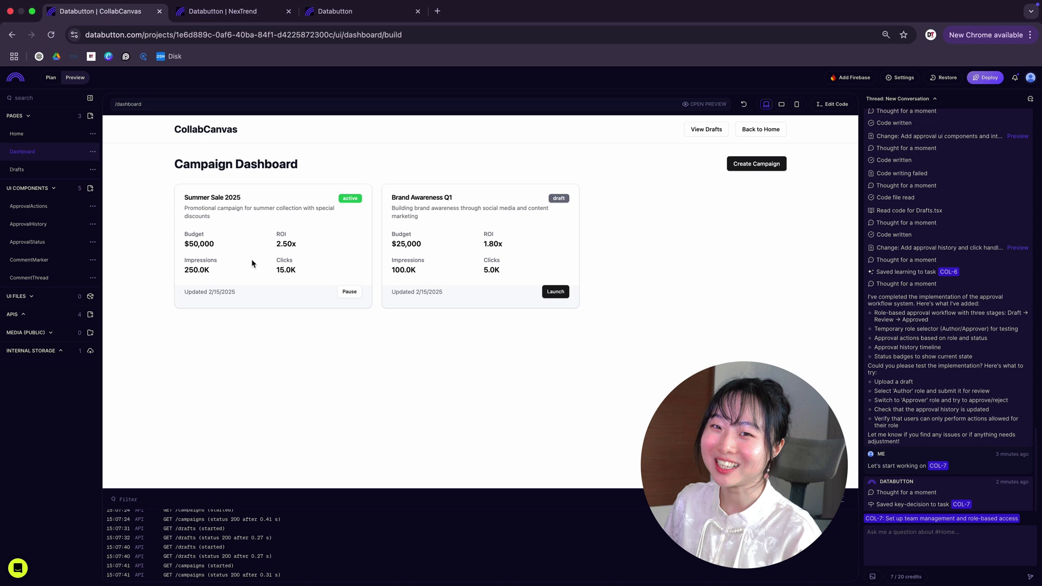
click(51, 168)
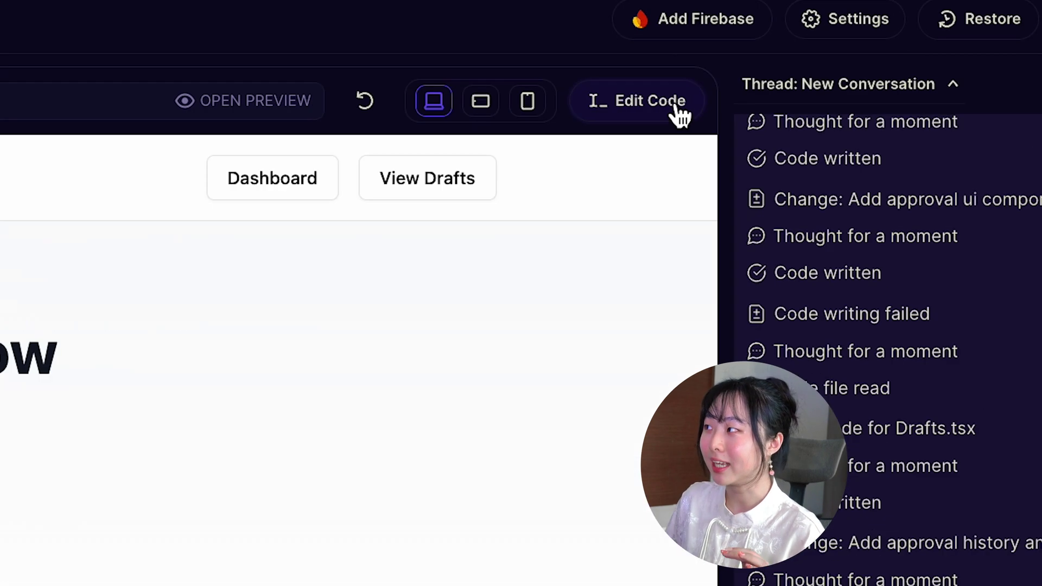
Show the home page's source code with its Dashboard and View Drafts navigation.
click(841, 107)
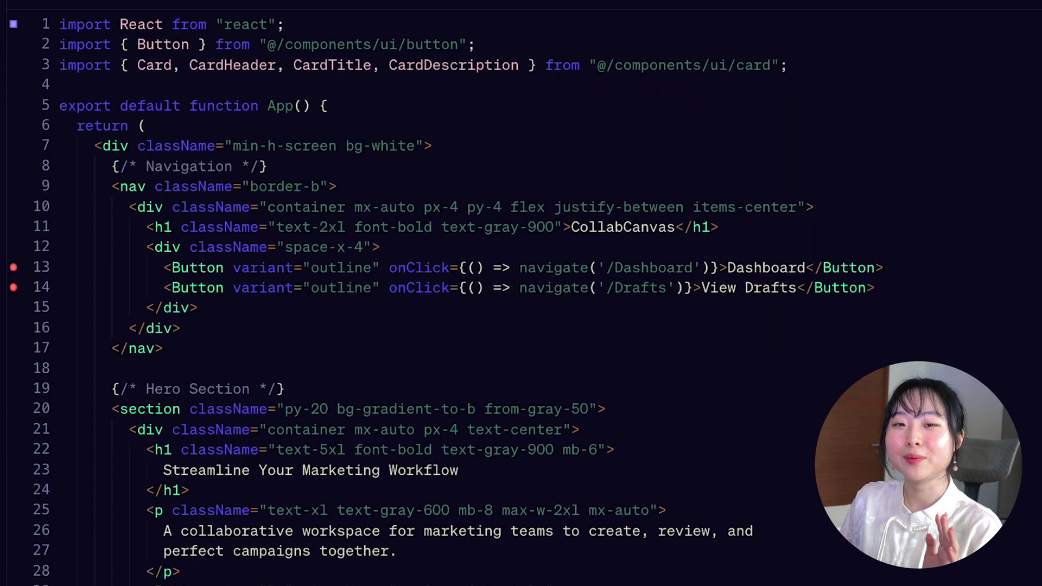
scroll(522, 293, down, 2)
scroll(521, 294, down, 3)
scroll(521, 293, down, 2)
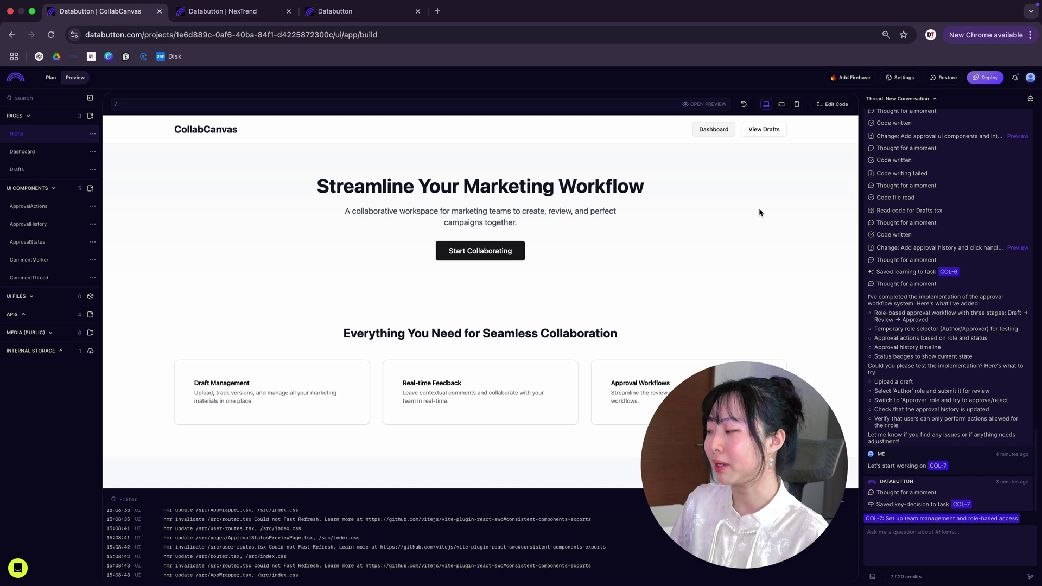
Ask the assistant to make the home page's Dashboard button navigate to the dashboard page.
click(876, 530)
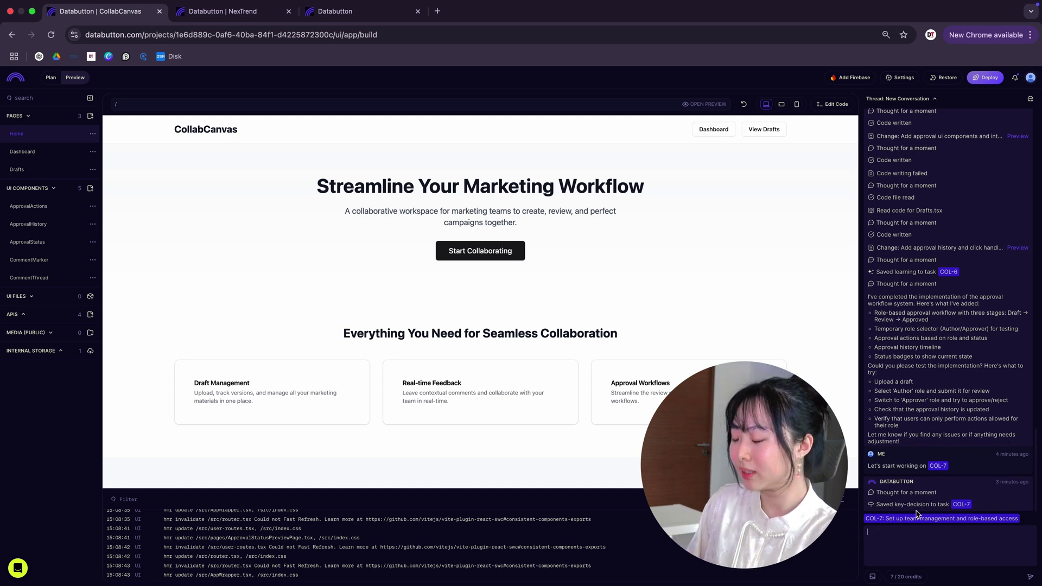
text(in the #home)
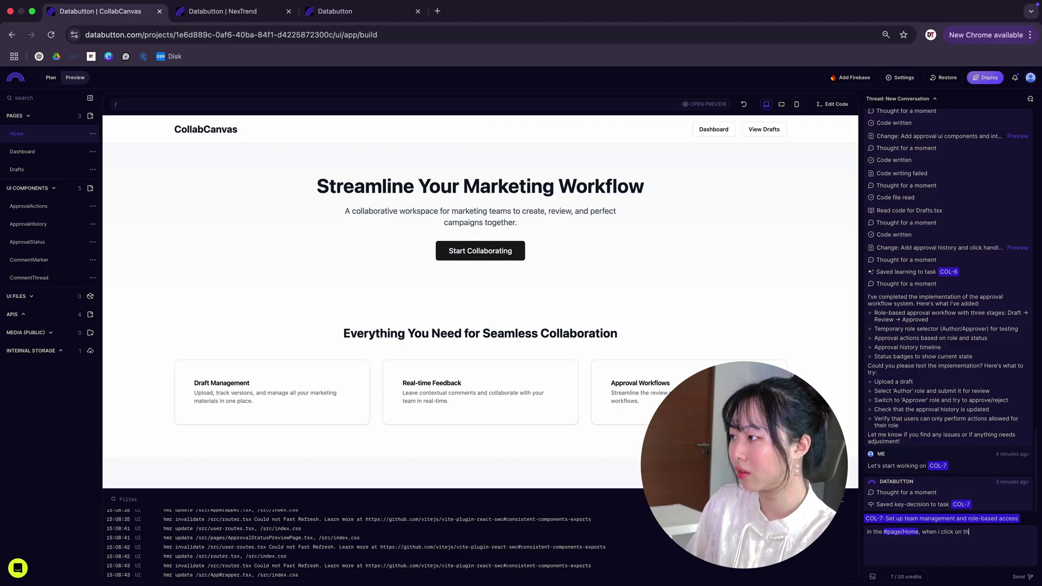
text(e dashboard button, it should navigate me to the #page/Dashboard page)
key(Return)
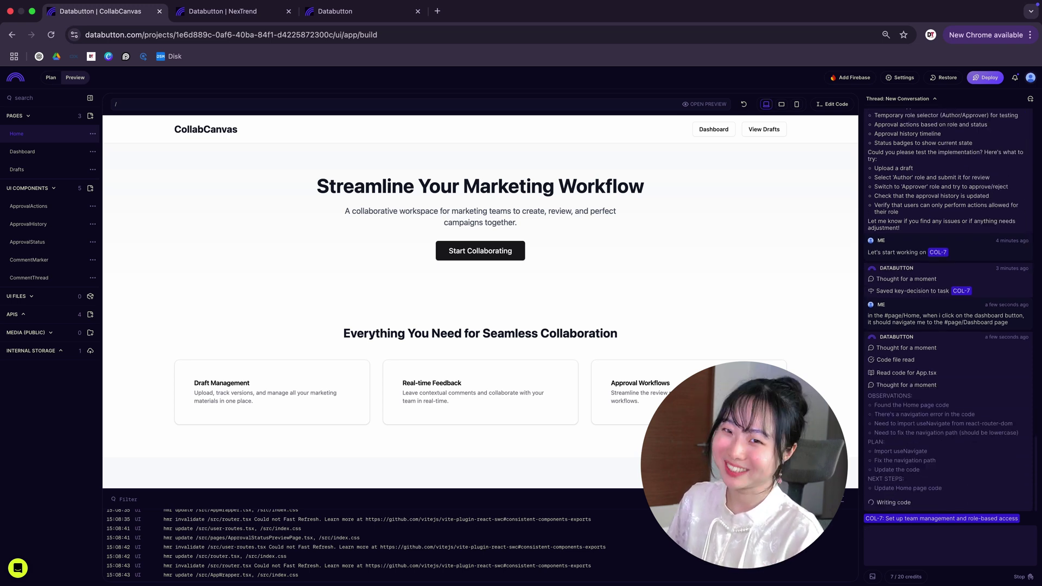
Confirm Dashboard and View Drafts open their pages and Back to Home returns each time.
click(716, 131)
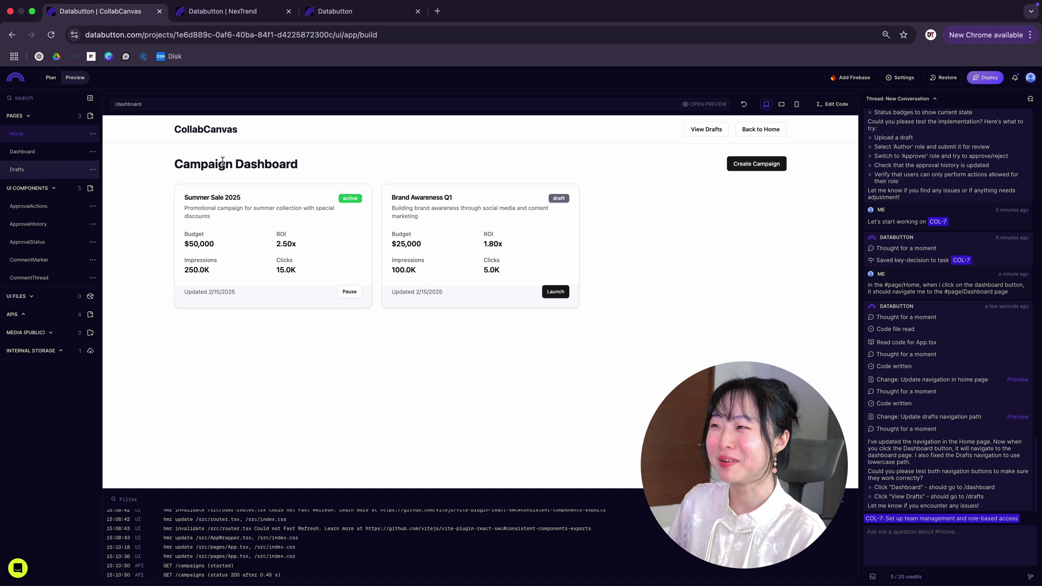
click(772, 133)
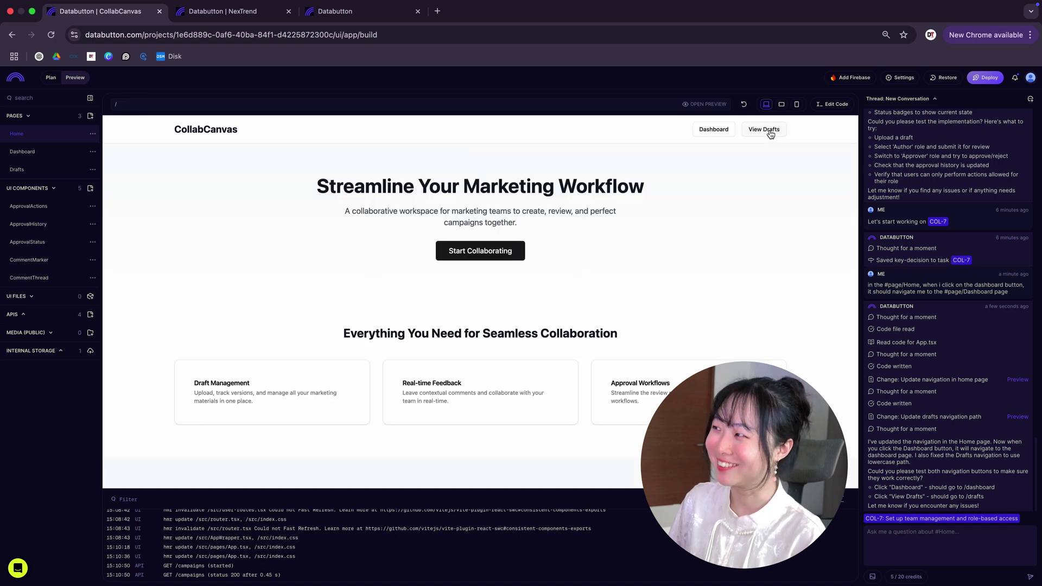
click(710, 136)
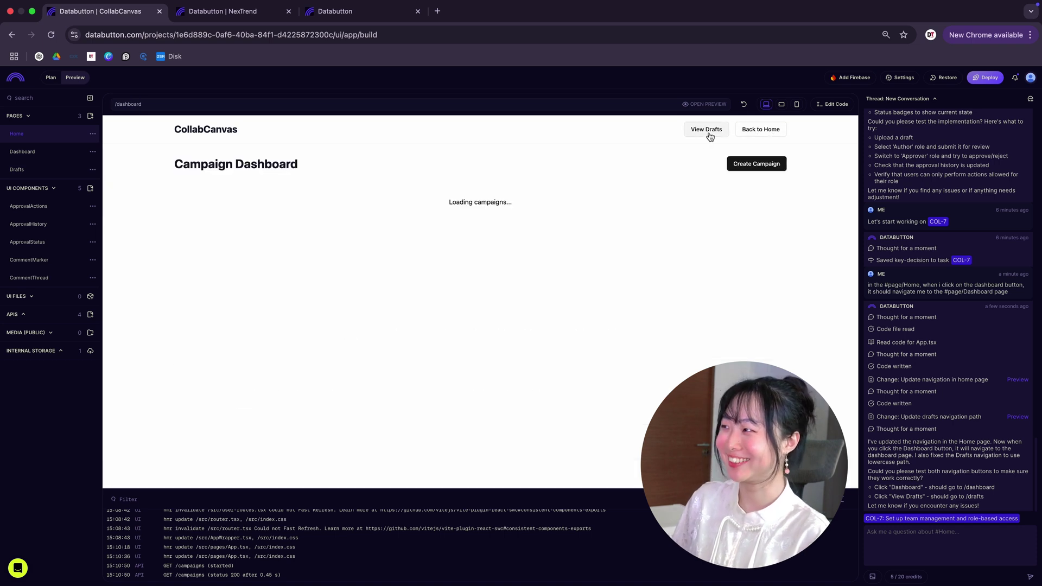
click(765, 136)
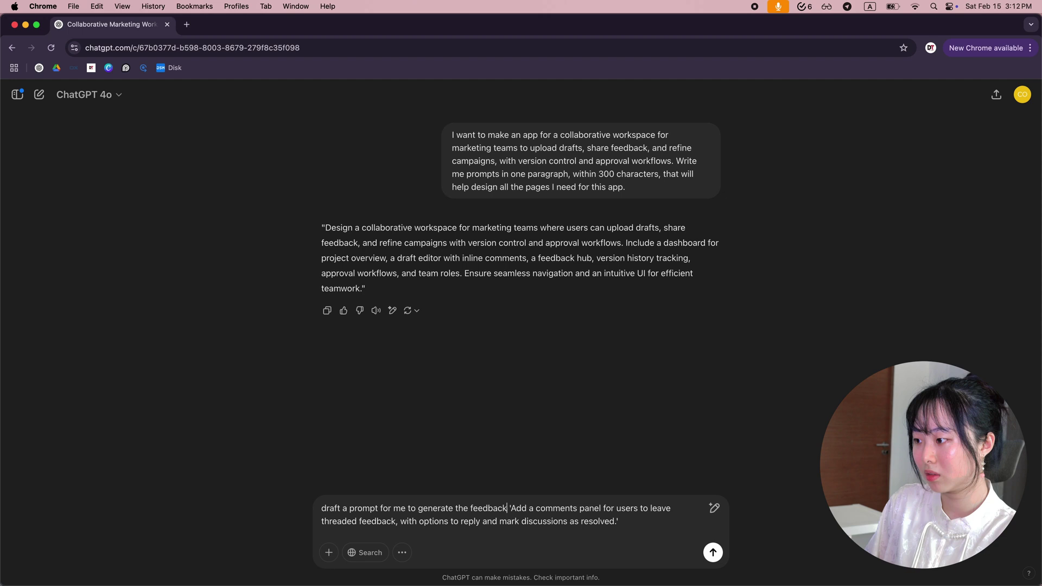
text(e)
Send the feedback-page prompt request and select ChatGPT's threaded-comments reply.
key(Return)
drag(323, 182, 452, 234)
key(ctrl+c)
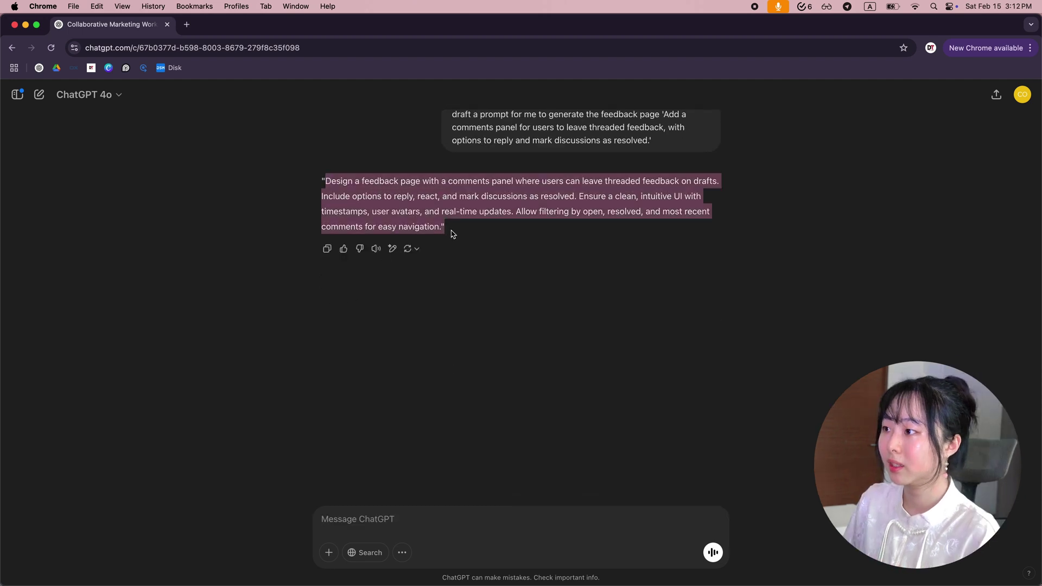
Paste the feedback-page prompt into the Databutton assistant chat and send it.
key(ctrl+Left)
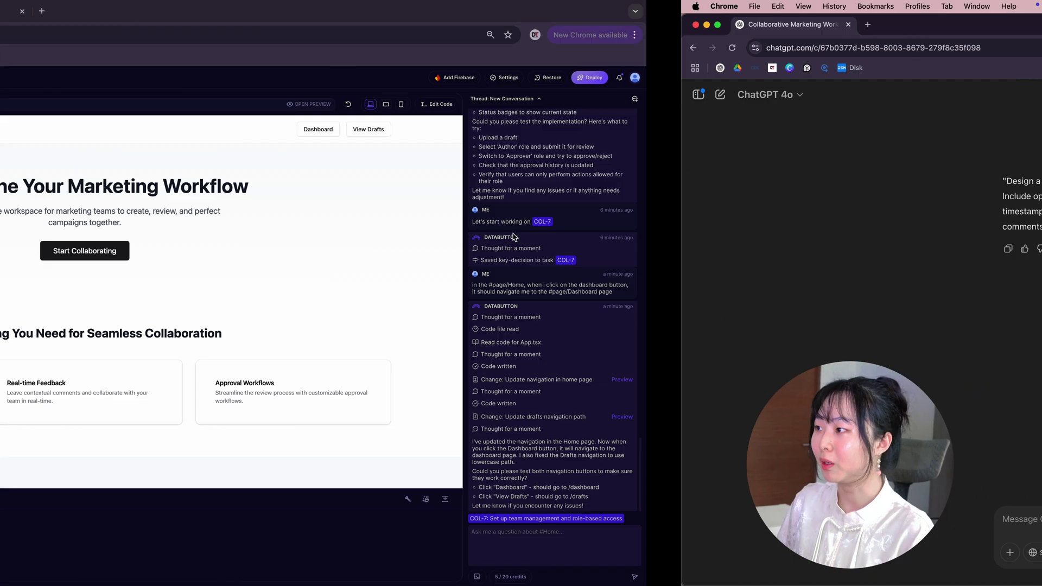
click(908, 541)
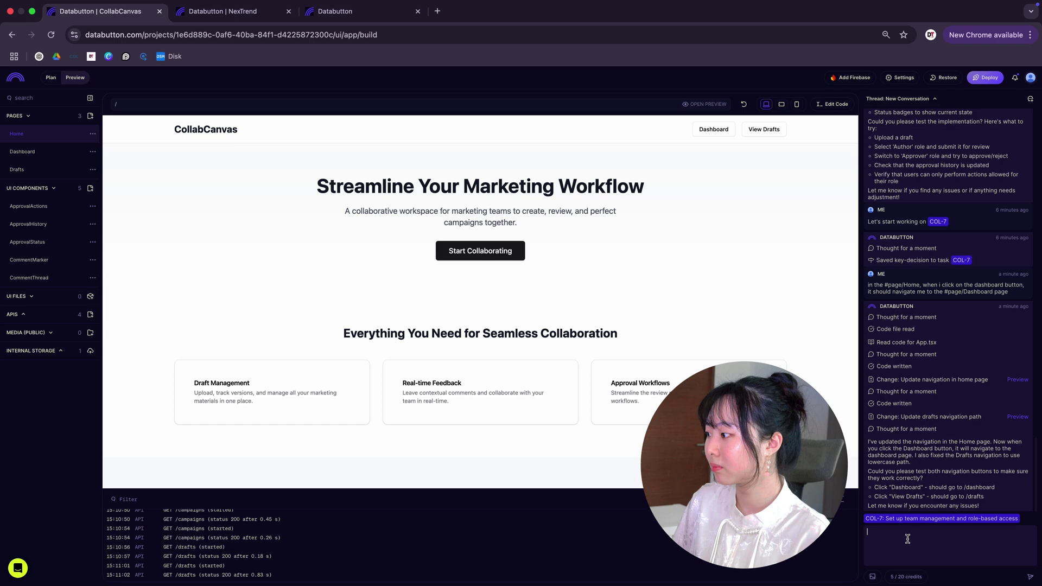
key(ctrl+v)
key(Return)
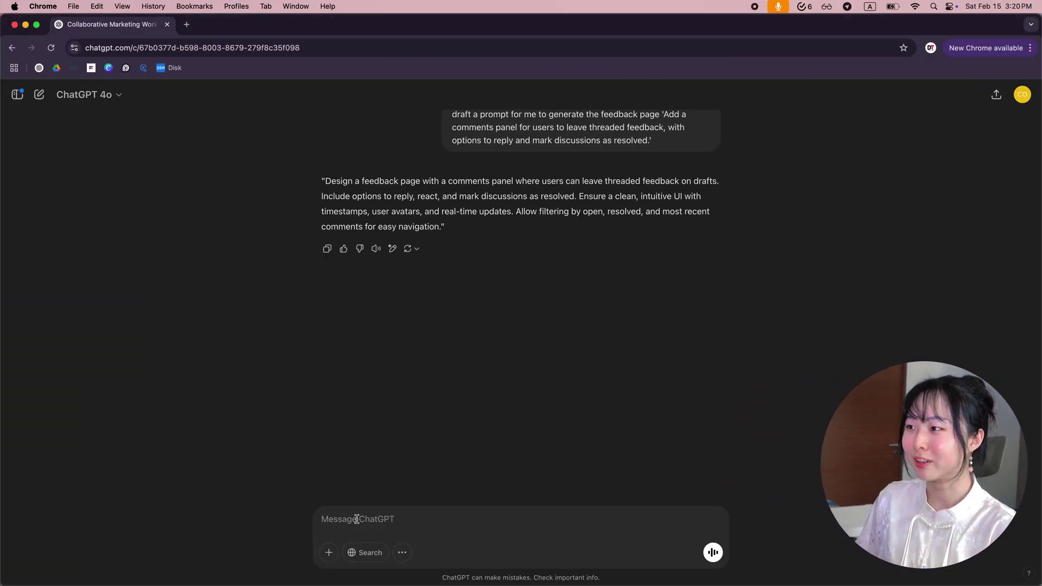
Send the edited Version Control page request in ChatGPT and select the whole reply.
text(Lastly, we’ll create a Version Control Page: 'Add a page to track and display versions of uploaded drafts, with options to view, compare, and revert to previous versions.')
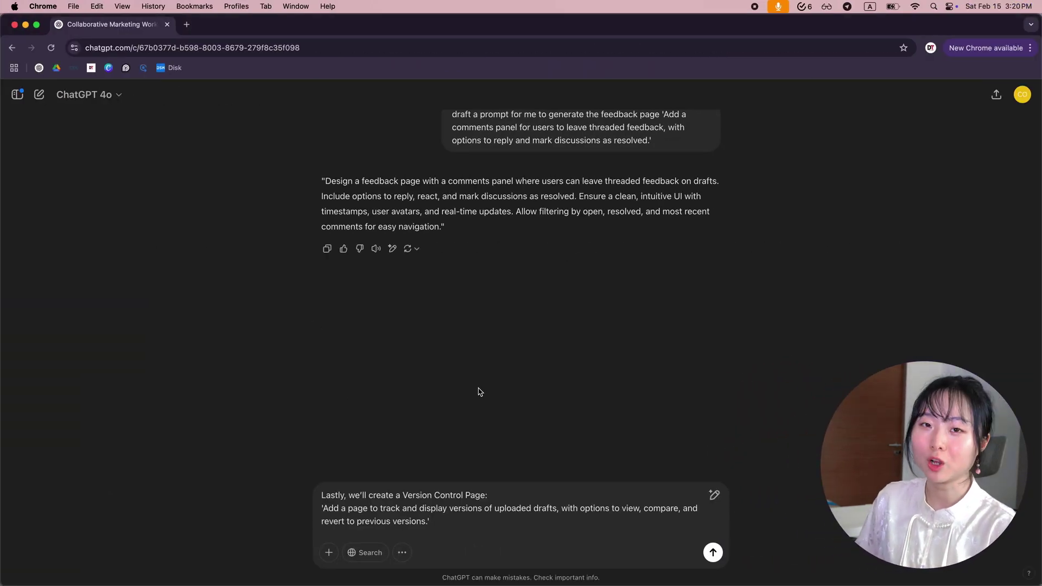
click(489, 496)
key(BackSpace)
text(, write)
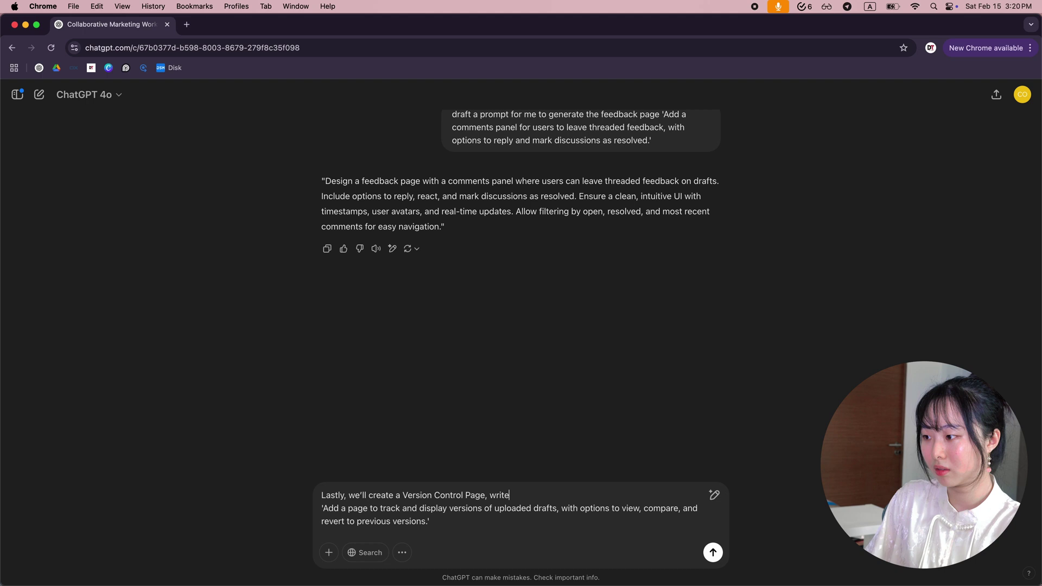
text( me a prompt to)
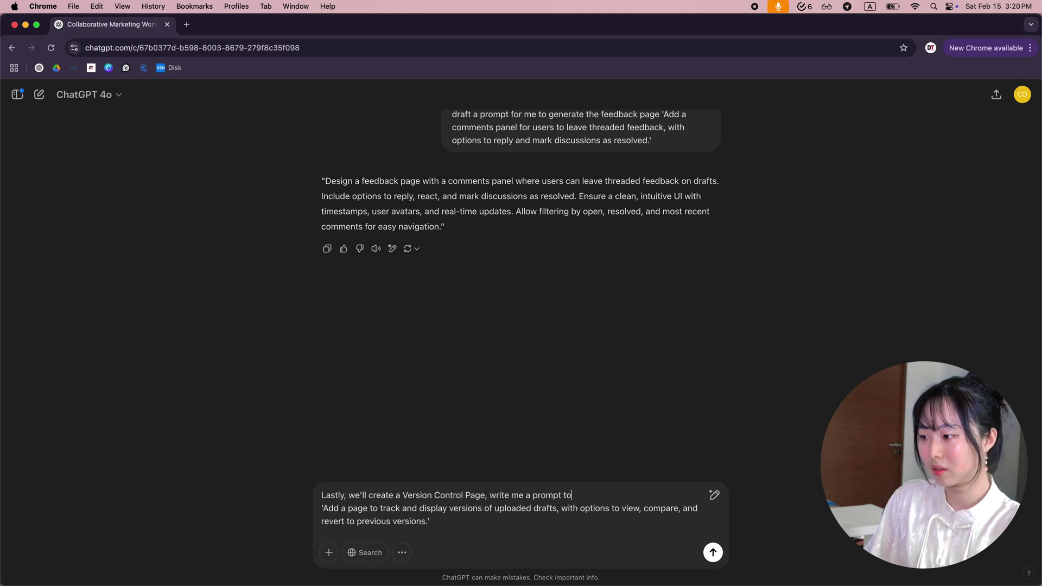
key(Return)
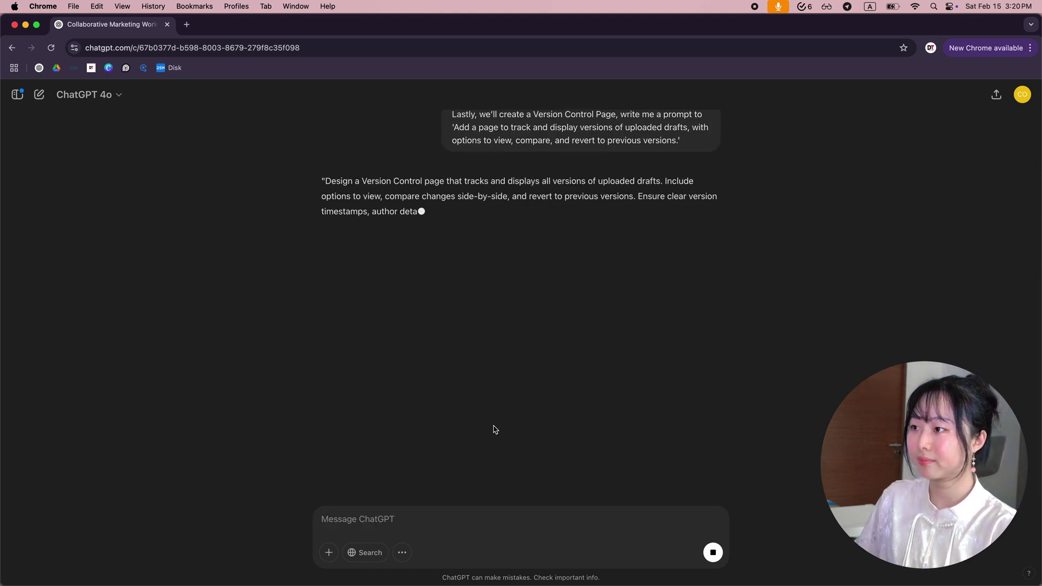
triple_click(486, 191)
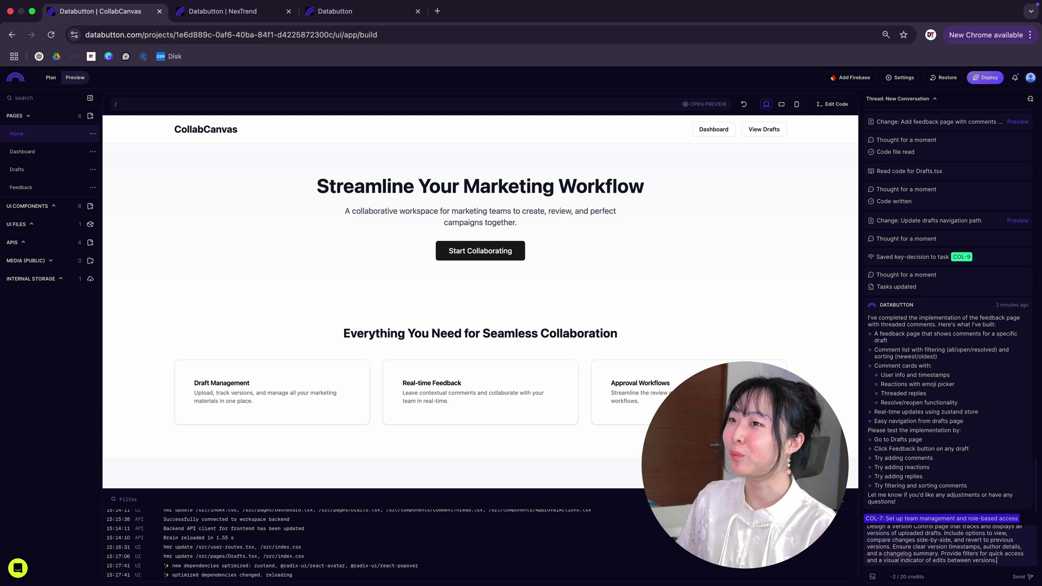
Start a new message to Databutton support from the help panel's Messages list.
click(18, 568)
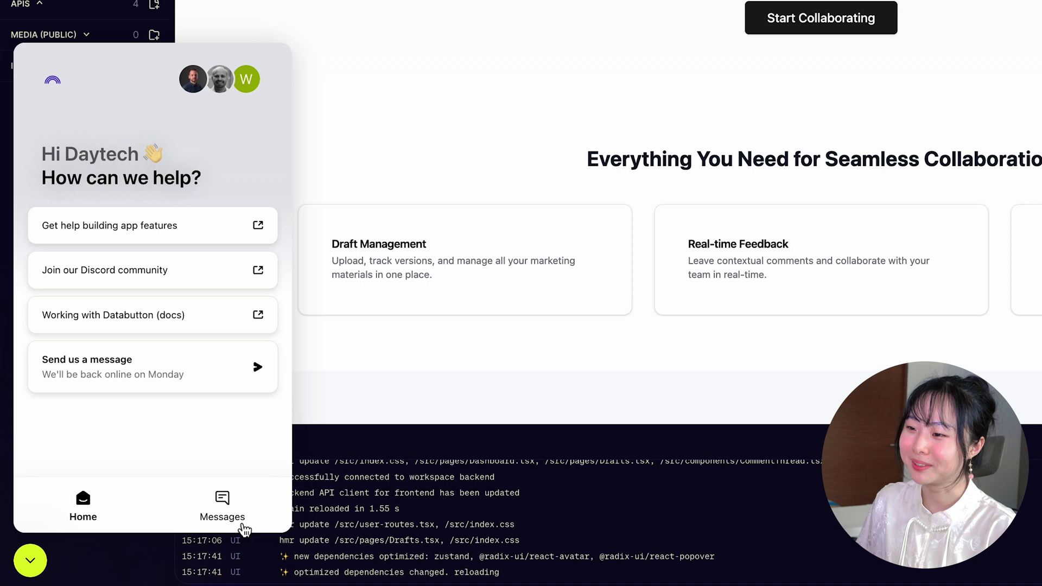
click(244, 529)
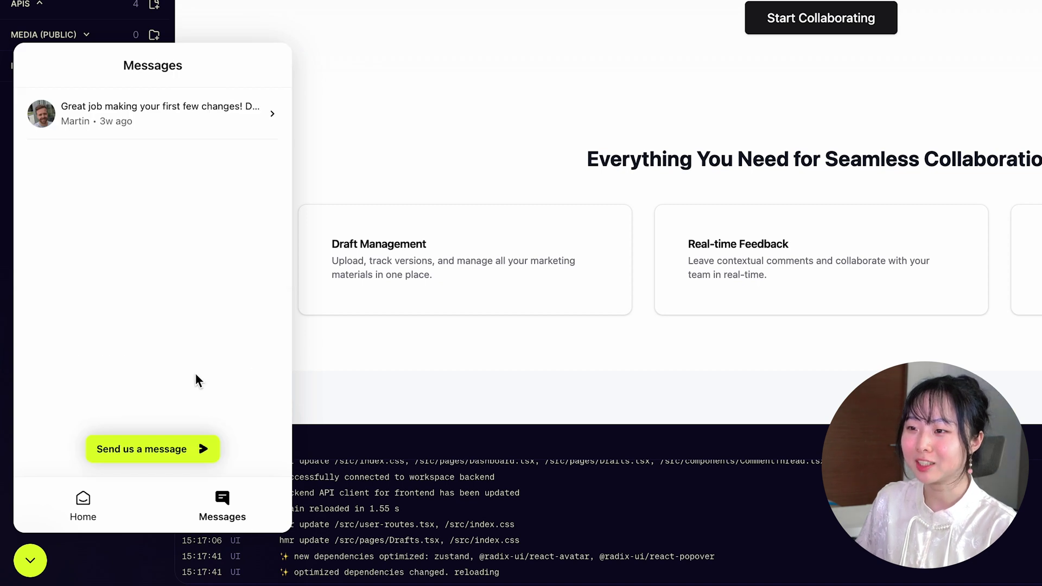
click(140, 453)
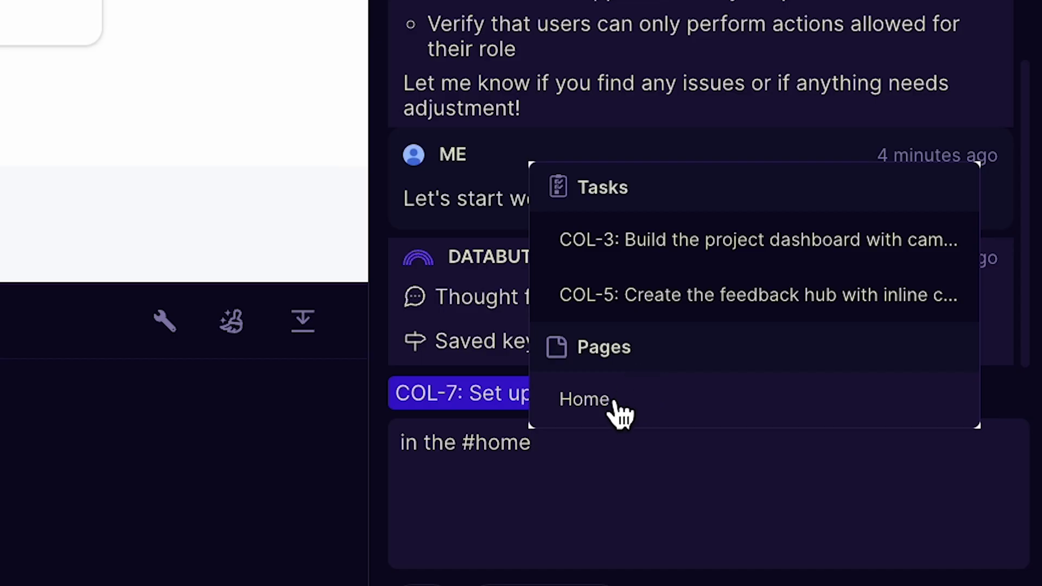
click(620, 414)
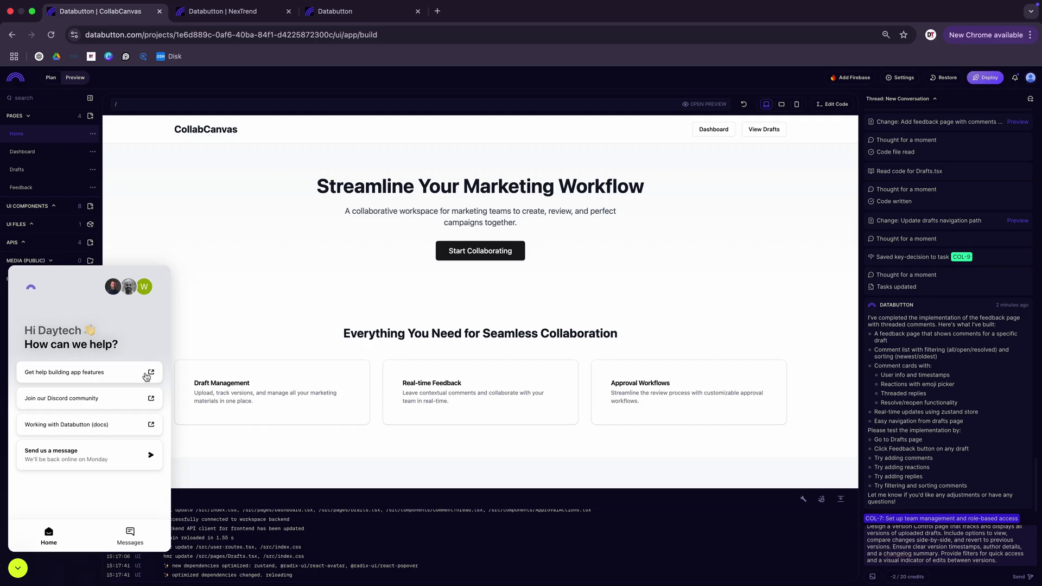
click(131, 537)
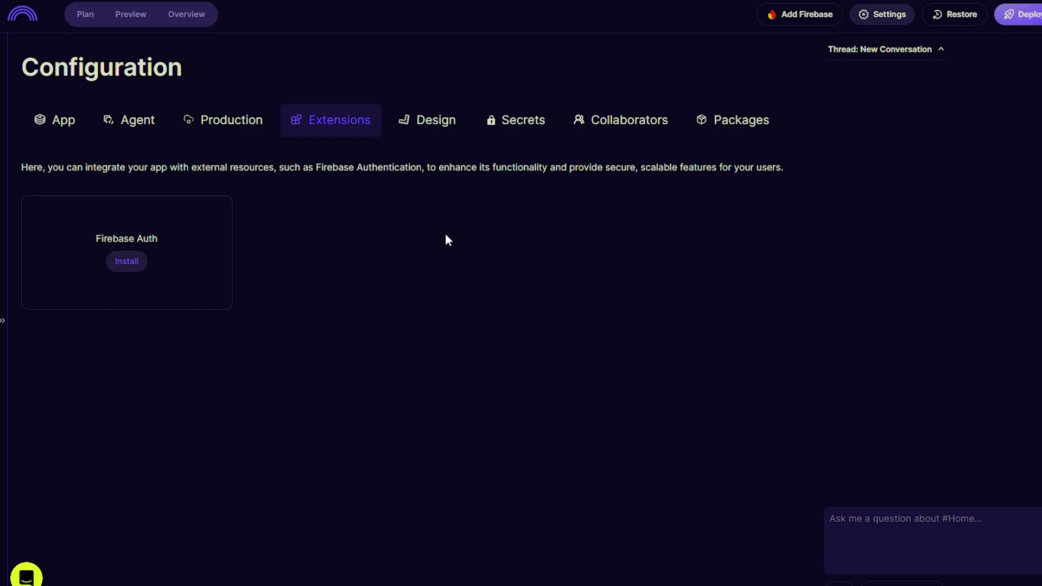
Install the Firebase Auth extension, then view the Design settings and installed Packages list.
click(131, 267)
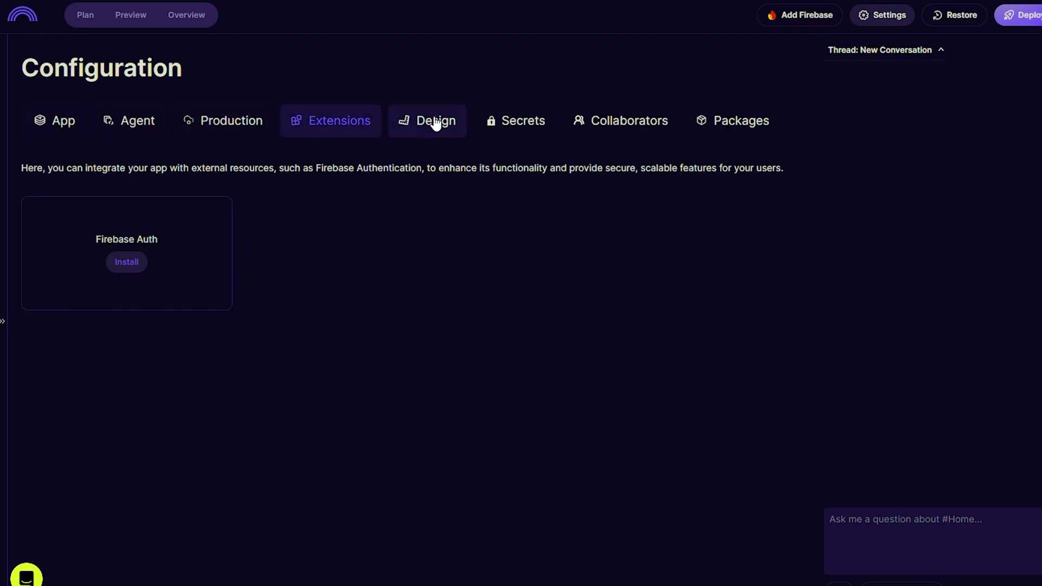
click(435, 121)
click(723, 124)
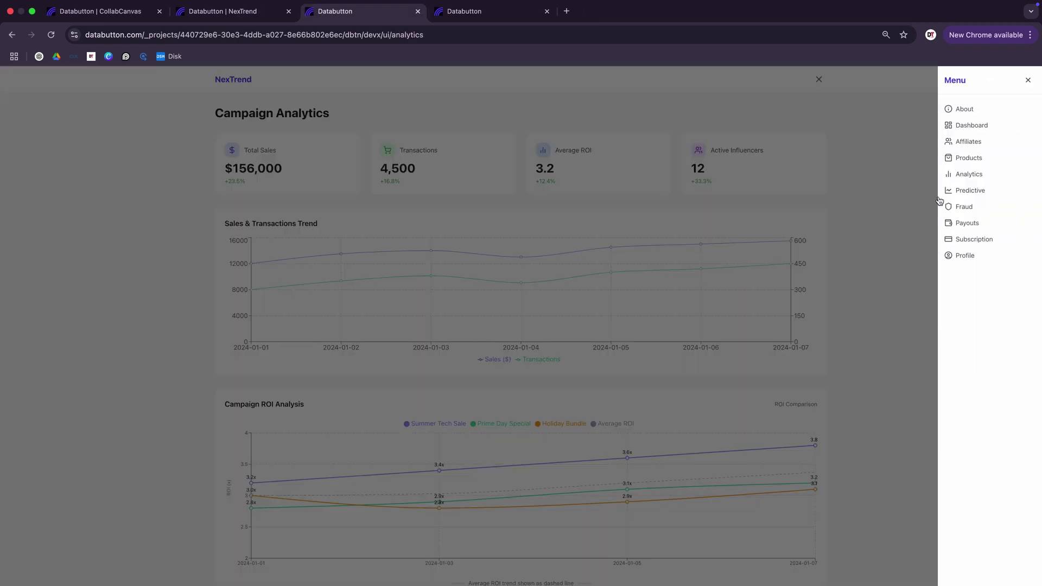
Show NexTrend's Predictive Insights page before browsing the fashion store and portfolio site.
click(957, 190)
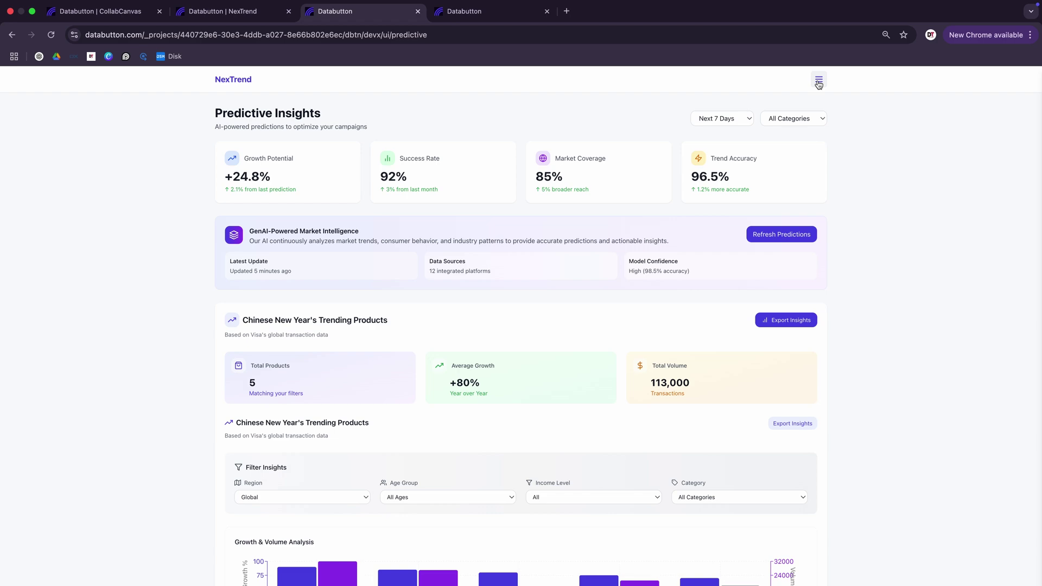
scroll(1000, 222, down, 3)
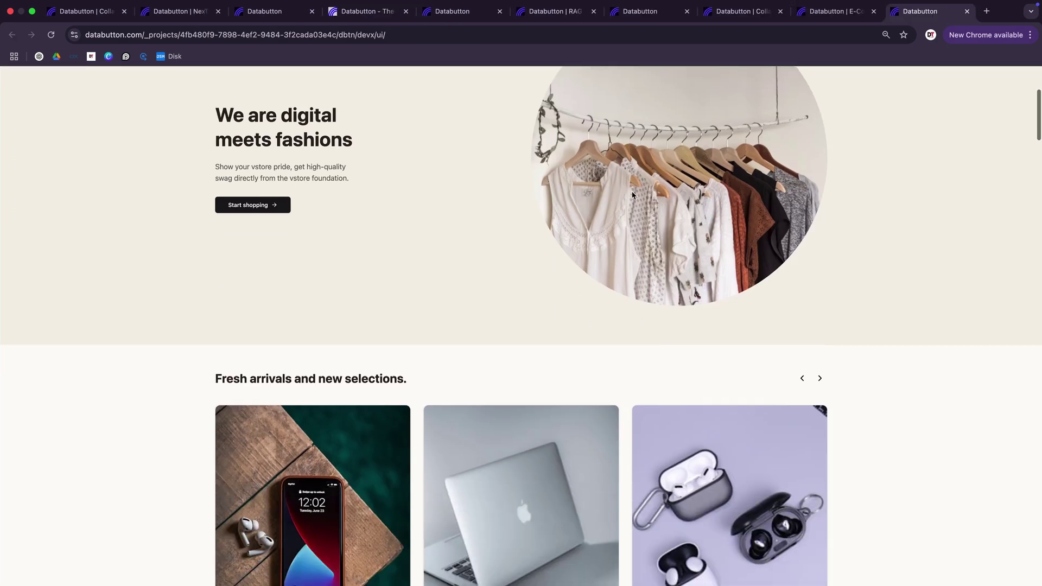
scroll(999, 221, down, 3)
scroll(976, 210, down, 5)
scroll(975, 208, down, 5)
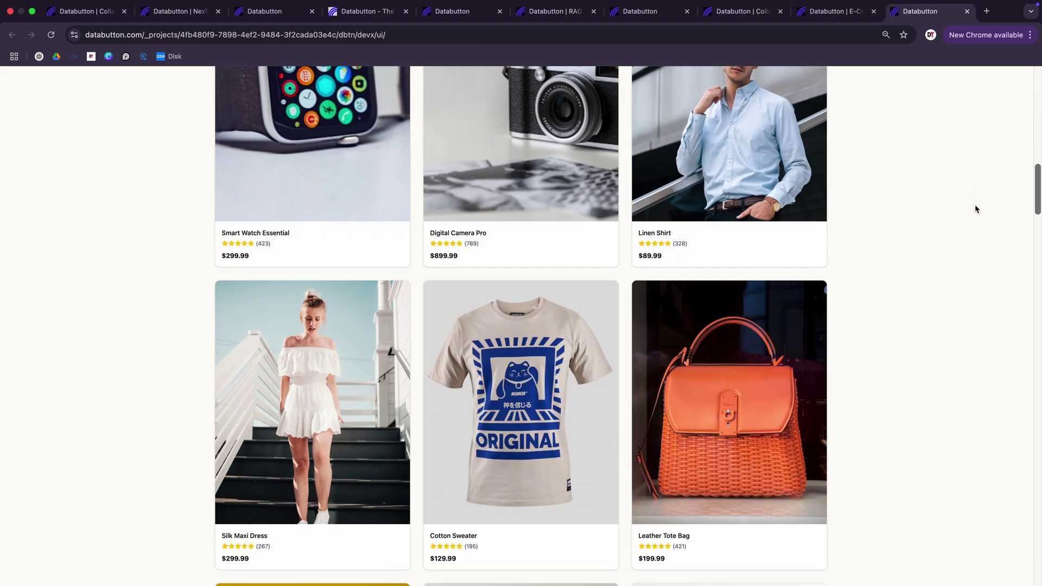
scroll(975, 207, down, 5)
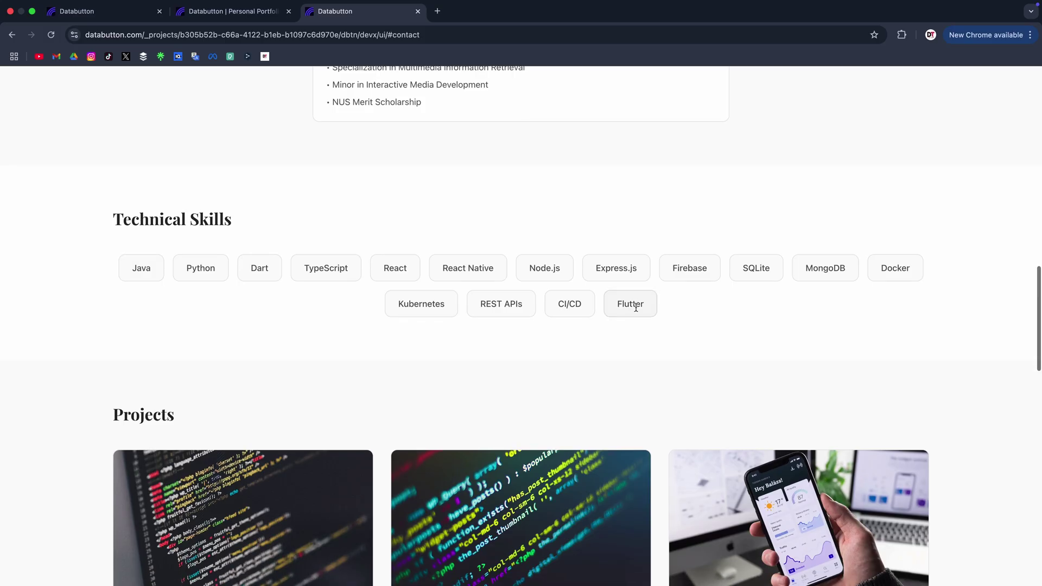
scroll(635, 307, down, 1)
scroll(638, 302, down, 3)
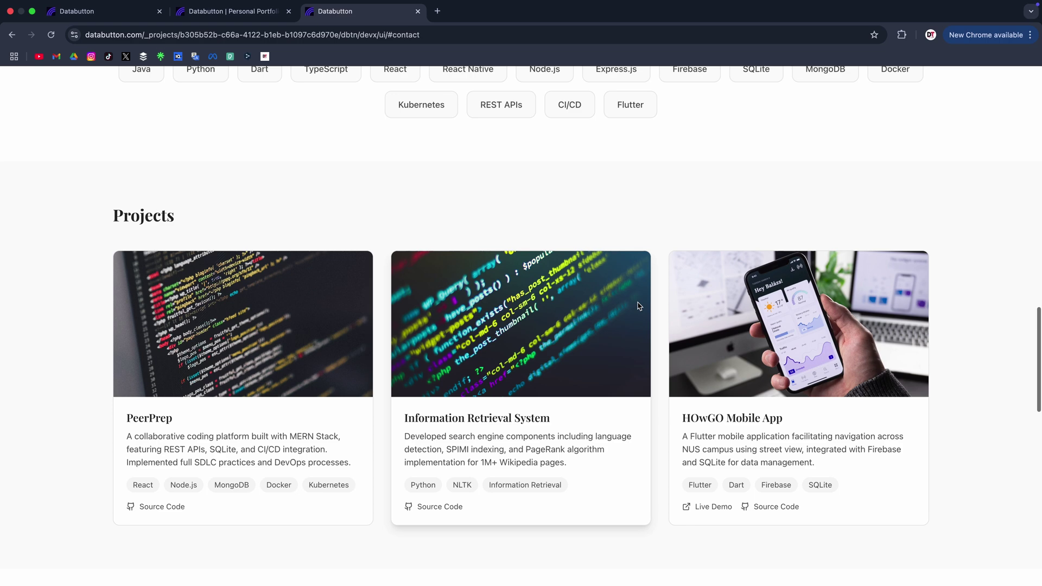
scroll(810, 334, down, 2)
scroll(809, 333, down, 3)
scroll(810, 333, down, 3)
scroll(810, 333, down, 2)
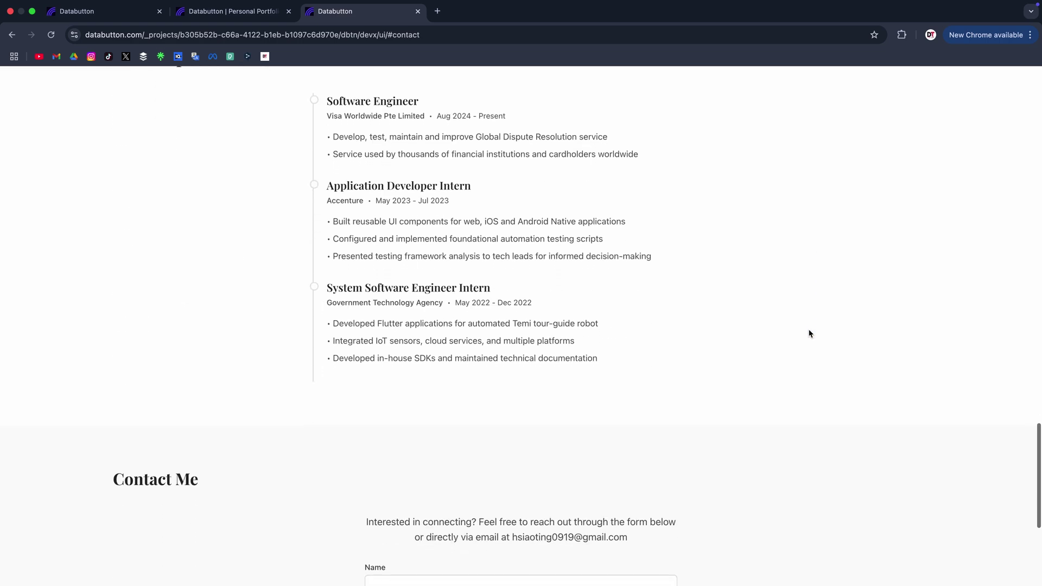